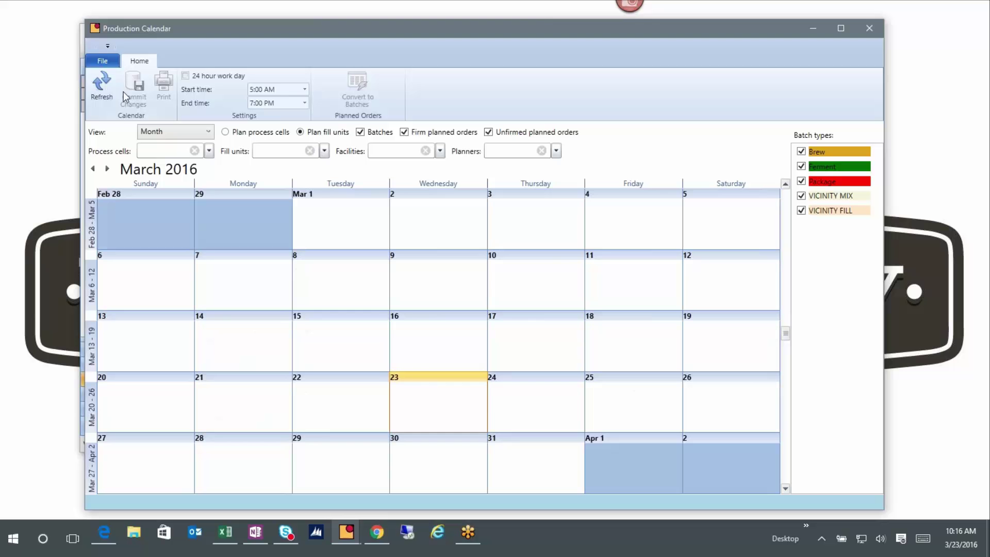
Step: Refresh the calendar with current orders and step back two months to January 2016
left_click(103, 90)
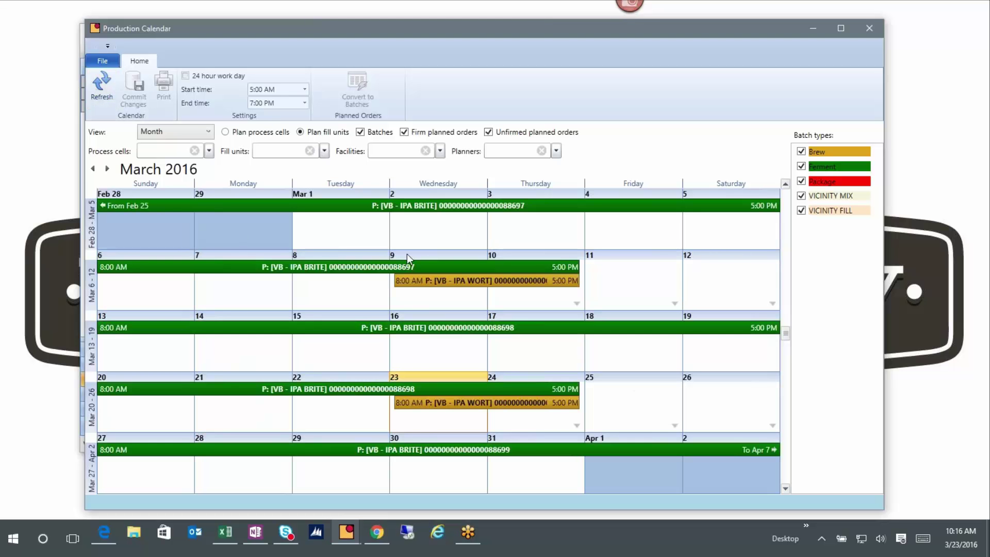
left_click(93, 168)
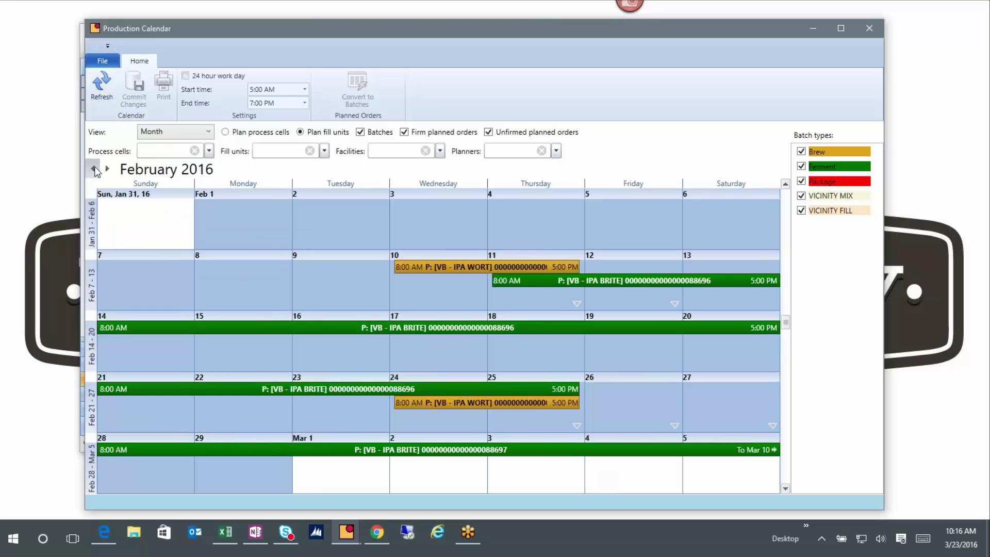
left_click(94, 169)
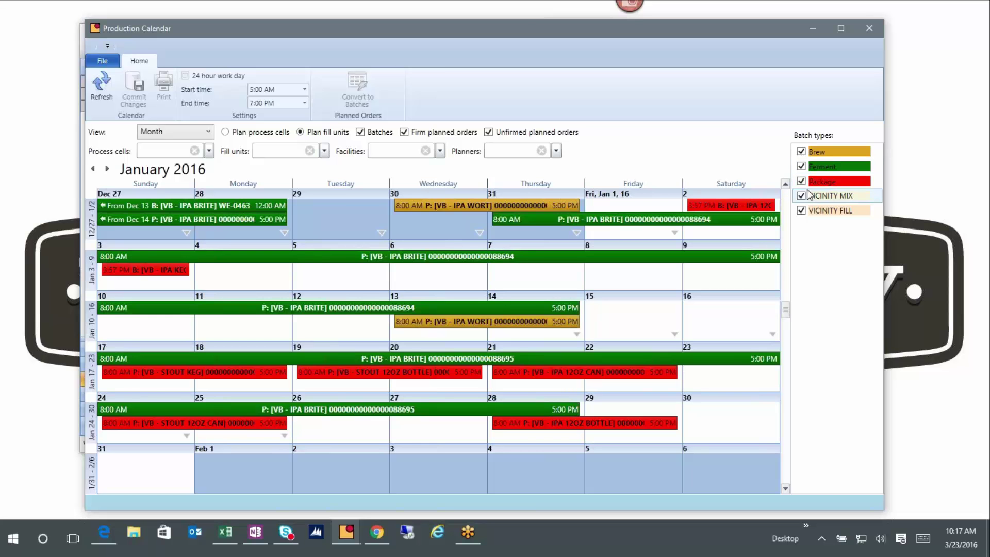
Step: Hide Ferment and Package batches and refresh so only Brew orders load
left_click(802, 166)
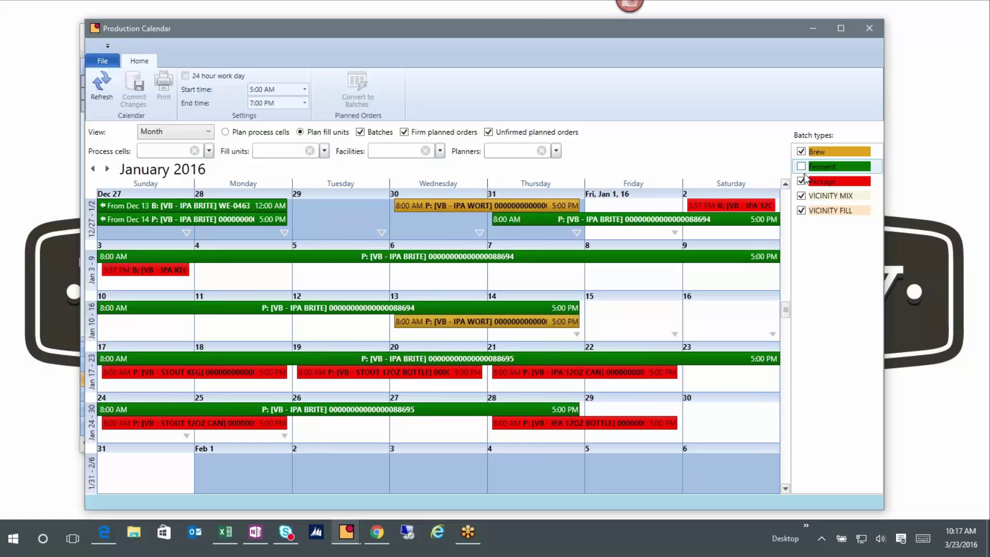
left_click(802, 181)
left_click(102, 83)
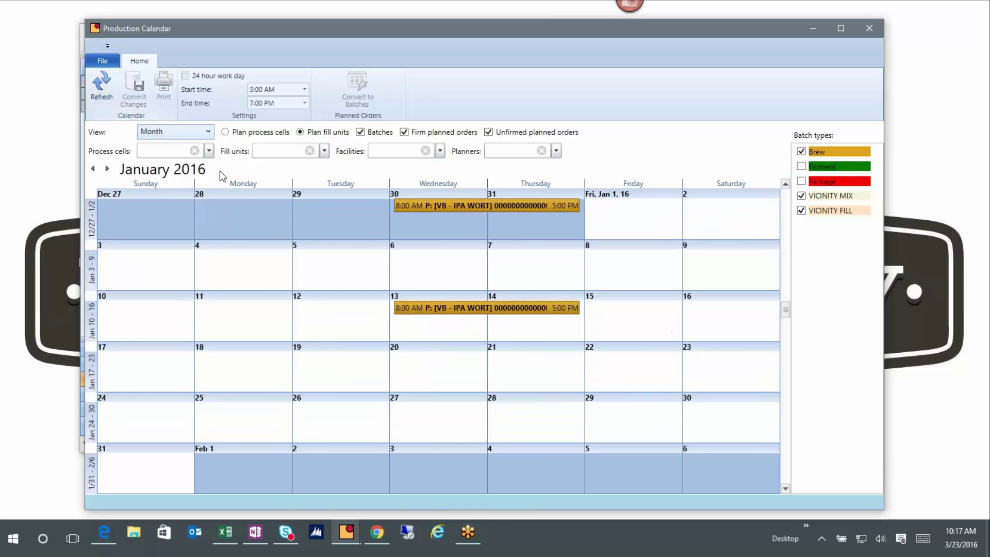
Step: Move the calendar to December 2015
left_click(107, 169)
left_click(93, 169)
left_click(93, 168)
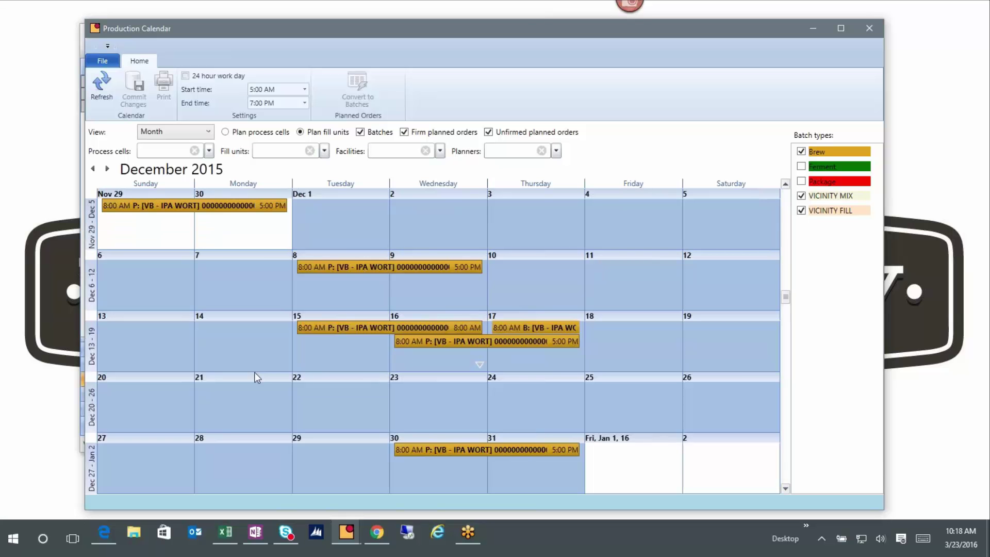
left_click(440, 151)
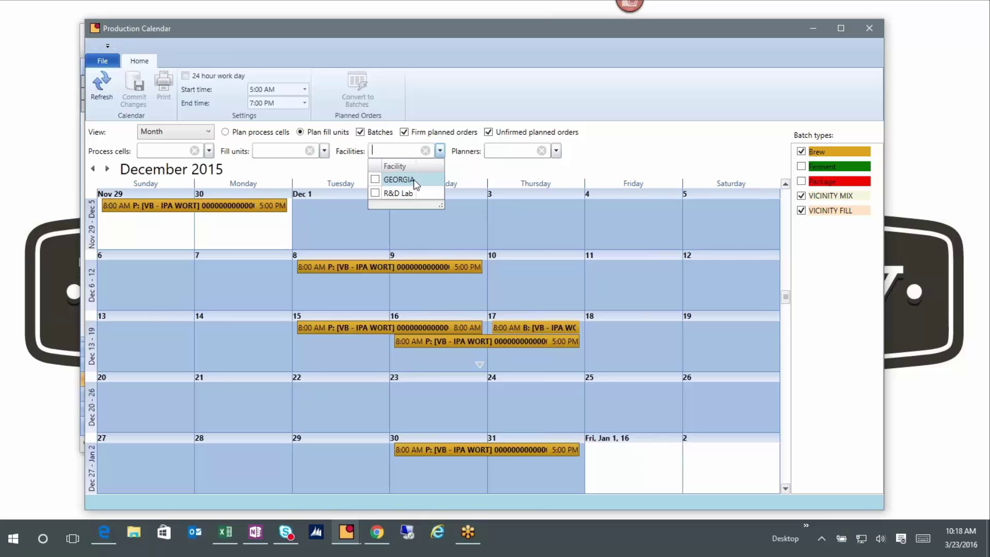
left_click(439, 151)
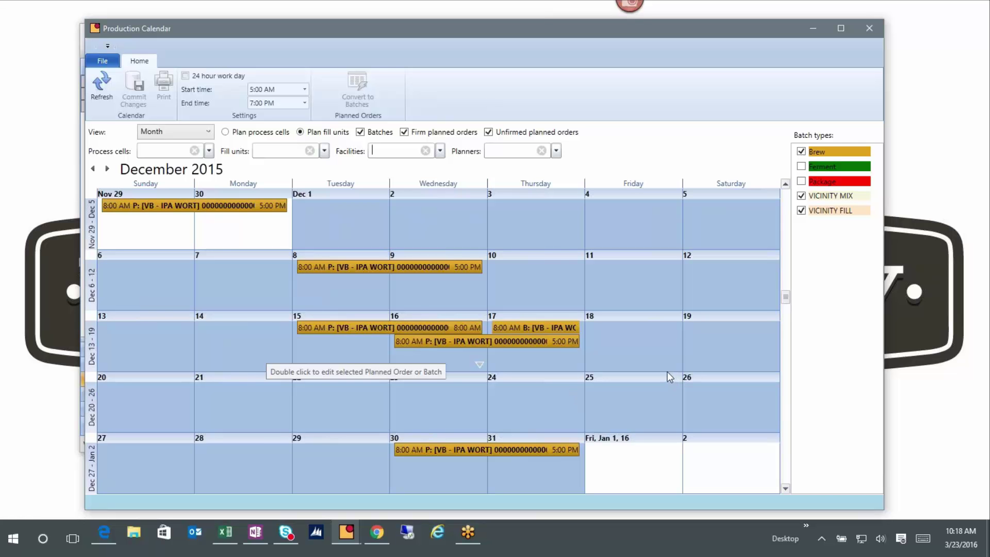
Step: Drag IPA WORT orders to Dec 17–18 and Dec 14–15, and the 8:00 AM batch to Dec 16
left_click_drag(543, 339, 573, 332)
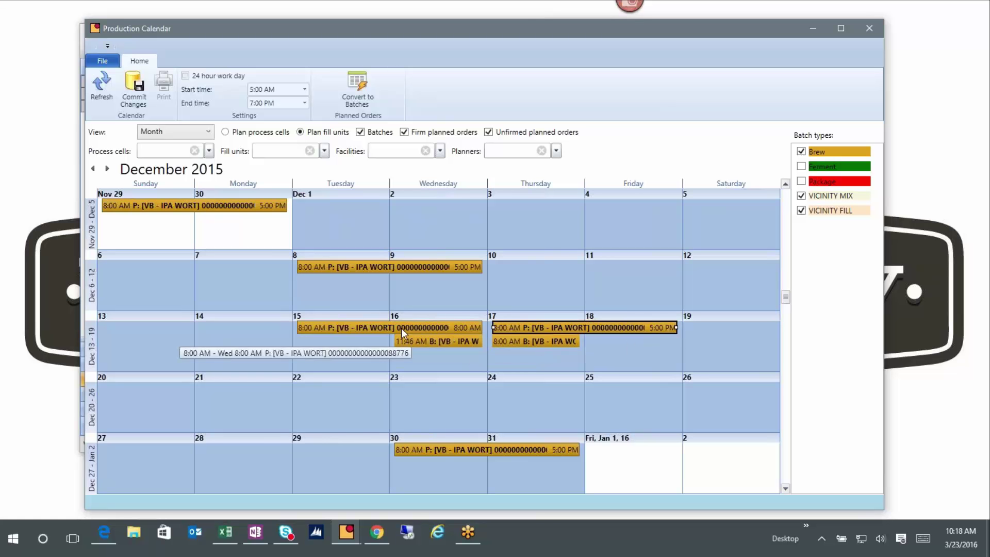
left_click_drag(401, 328, 302, 336)
left_click_drag(534, 339, 435, 340)
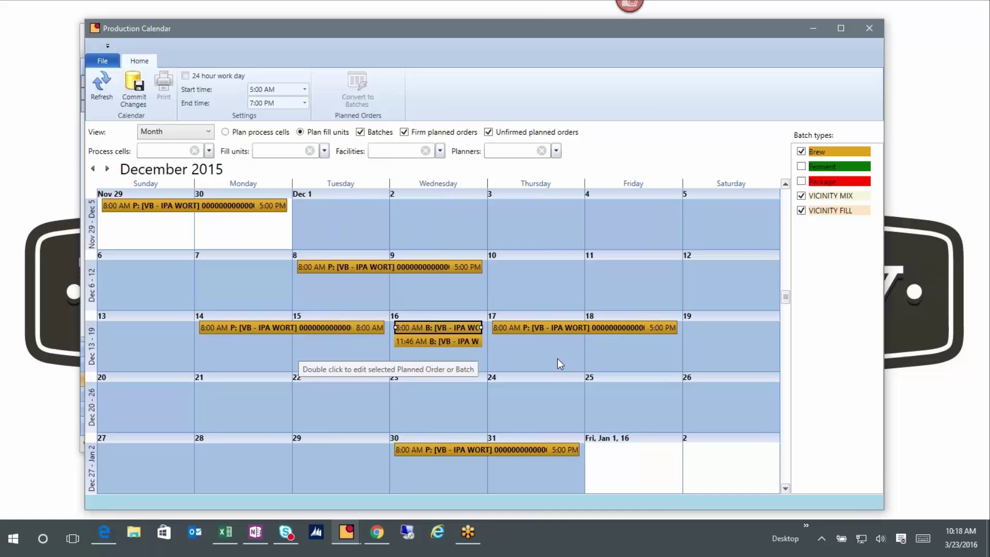
left_click(184, 133)
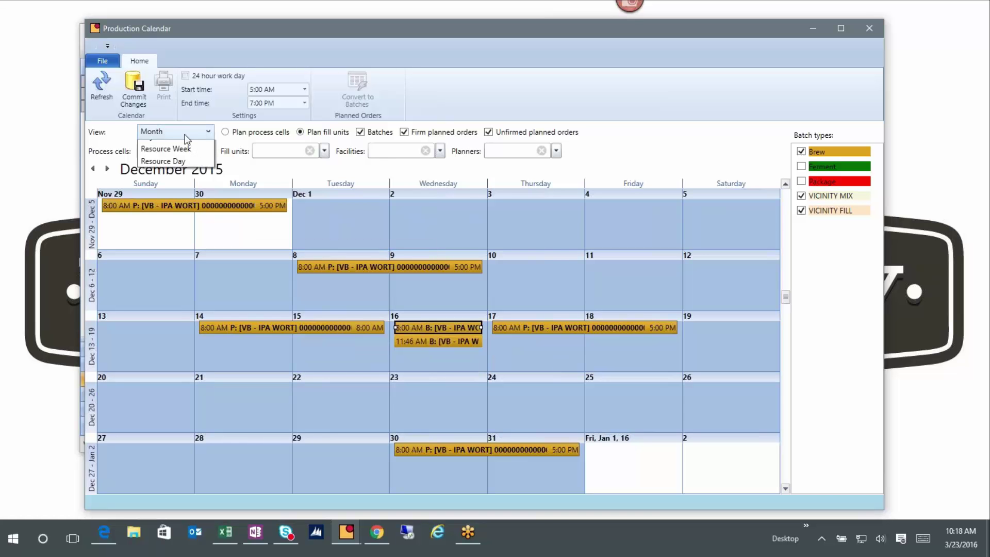
left_click(184, 133)
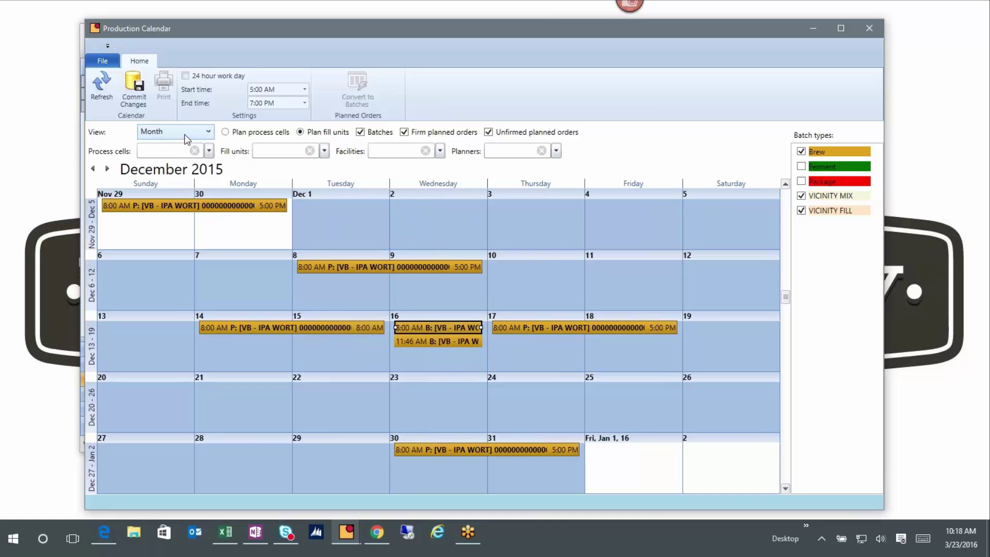
left_click(253, 331)
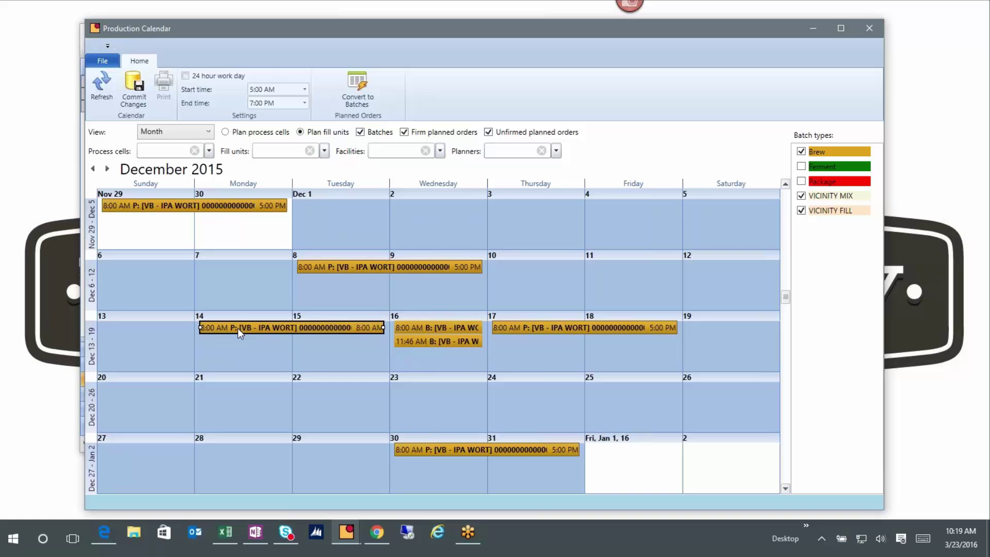
double_click(293, 330)
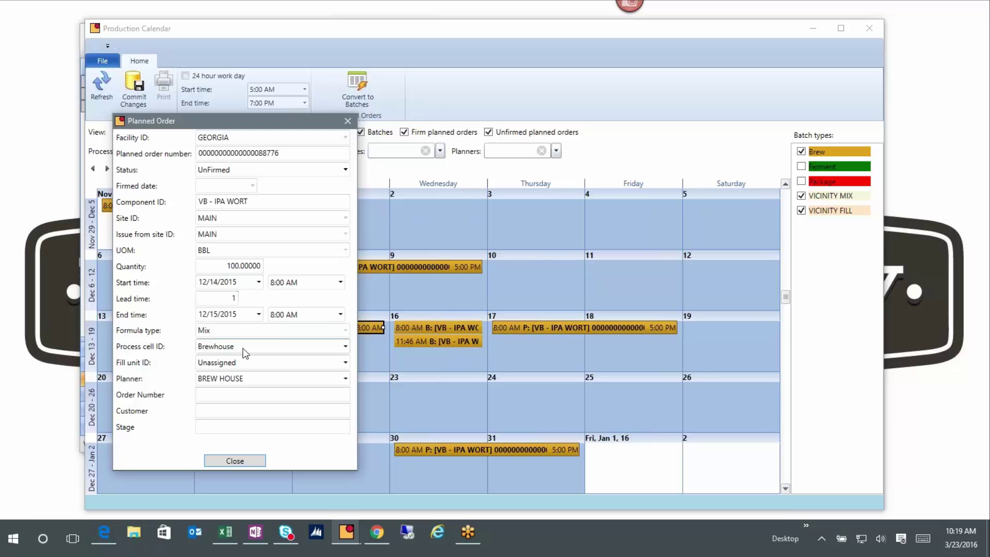
left_click(234, 461)
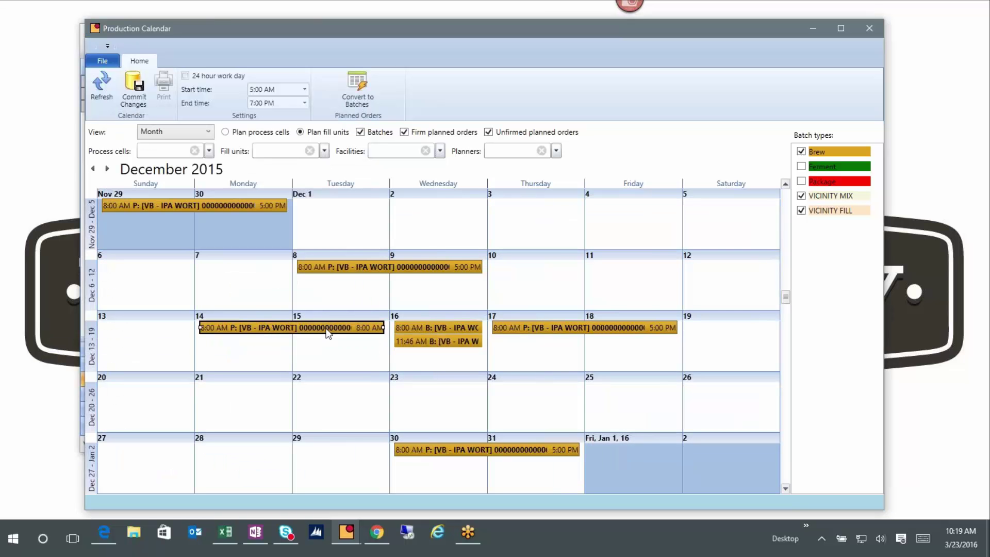
Step: Inspect the Dec 16 11:46 AM and 8:00 AM batches and the Dec 17–18 order, then re-enable Package
left_click(442, 342)
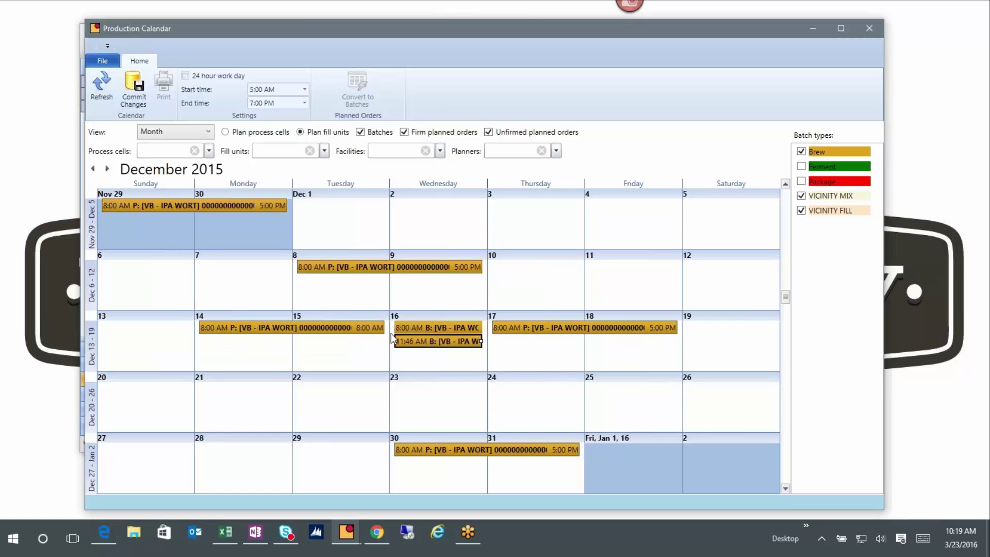
left_click(430, 328)
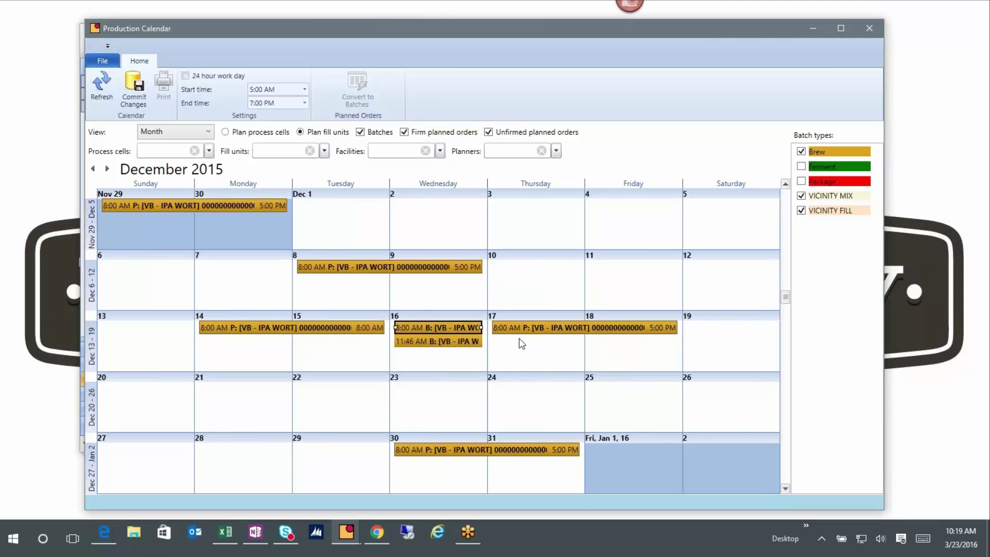
left_click(546, 326)
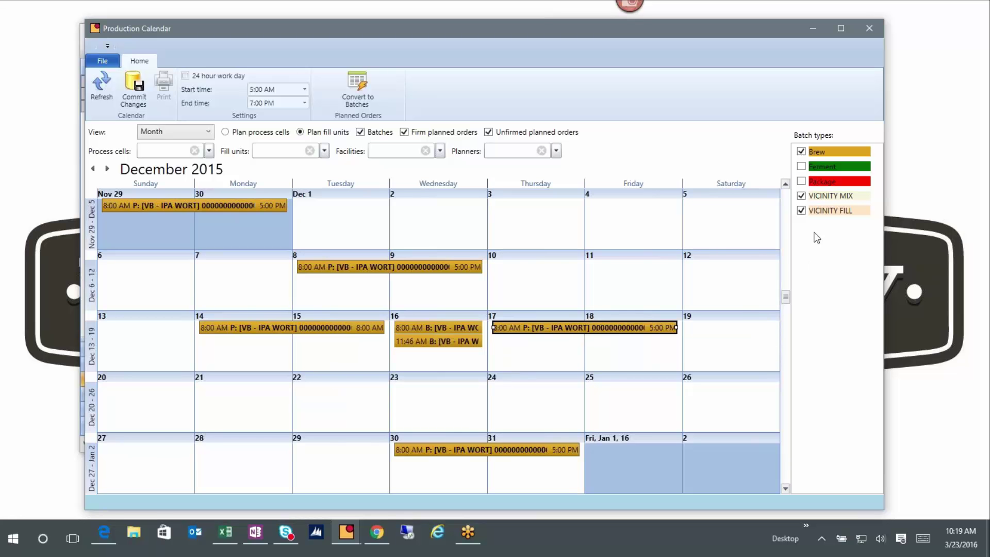
left_click(801, 181)
Step: Hide Brew batches, refresh while discarding unsaved changes, and select the Stout 12oz bottle order
left_click(801, 152)
left_click(102, 86)
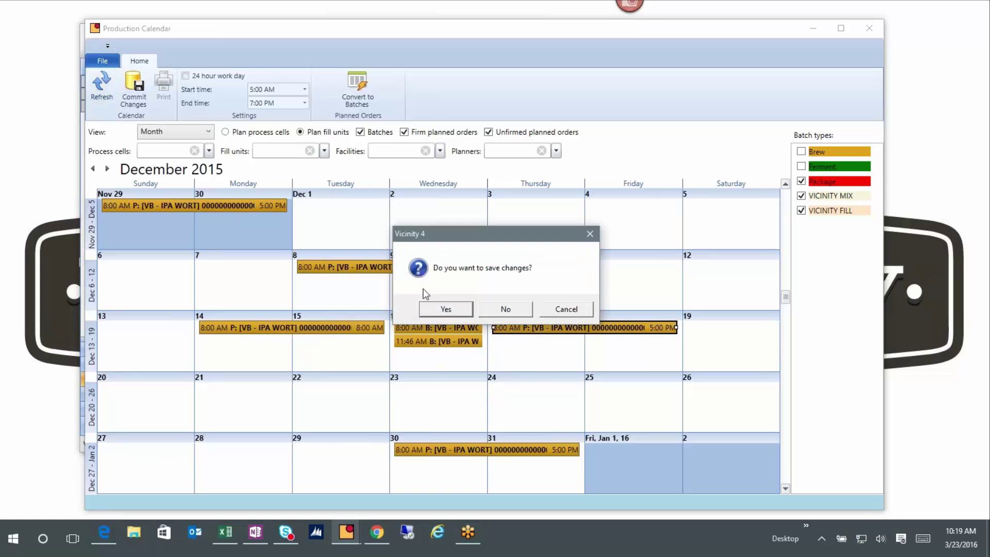
left_click(504, 307)
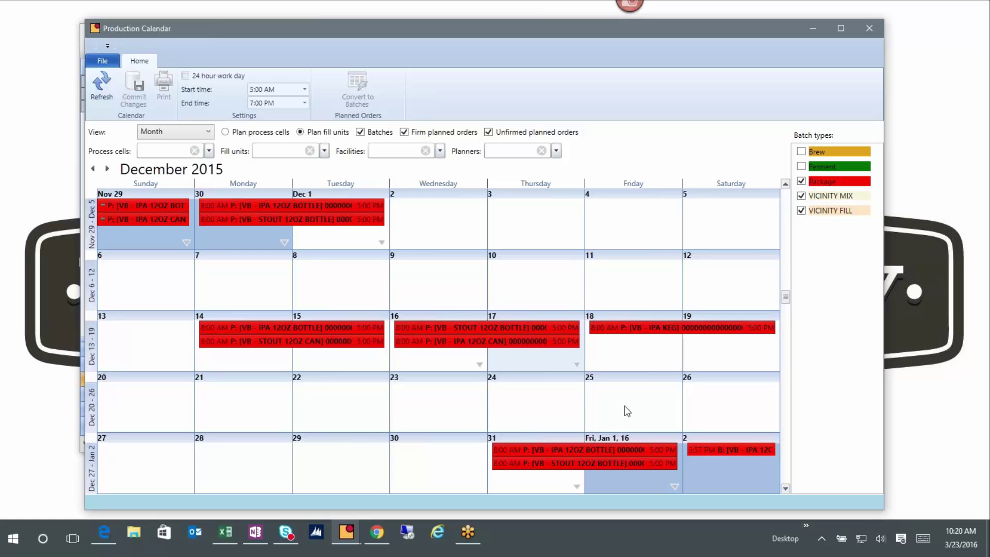
left_click(542, 331)
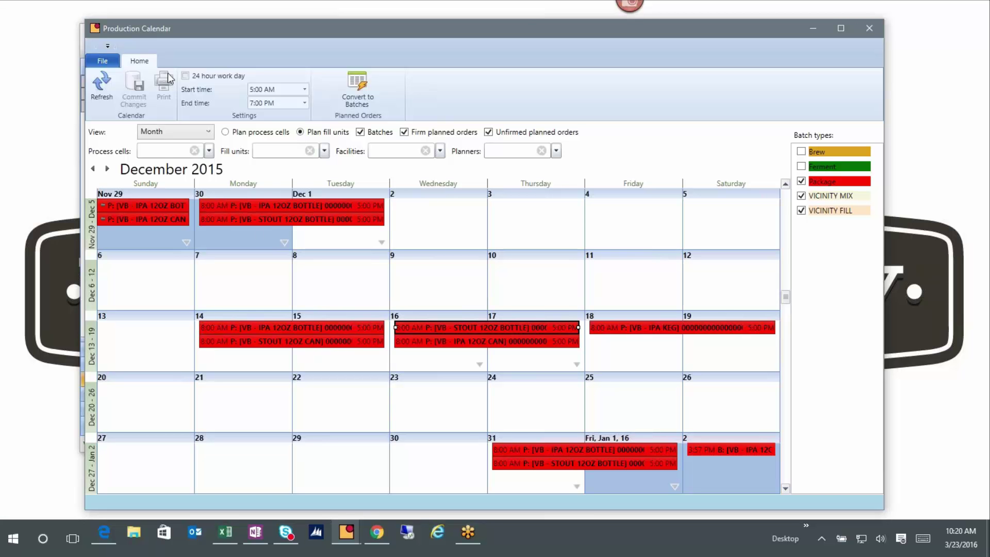
Step: Filter the fill units to Can Line and refresh the calendar
left_click(325, 151)
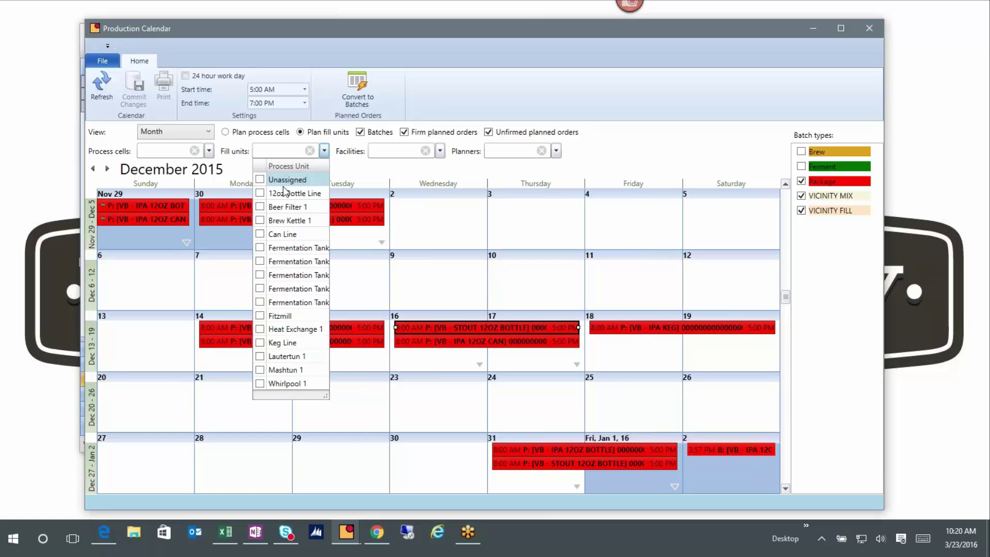
left_click(259, 234)
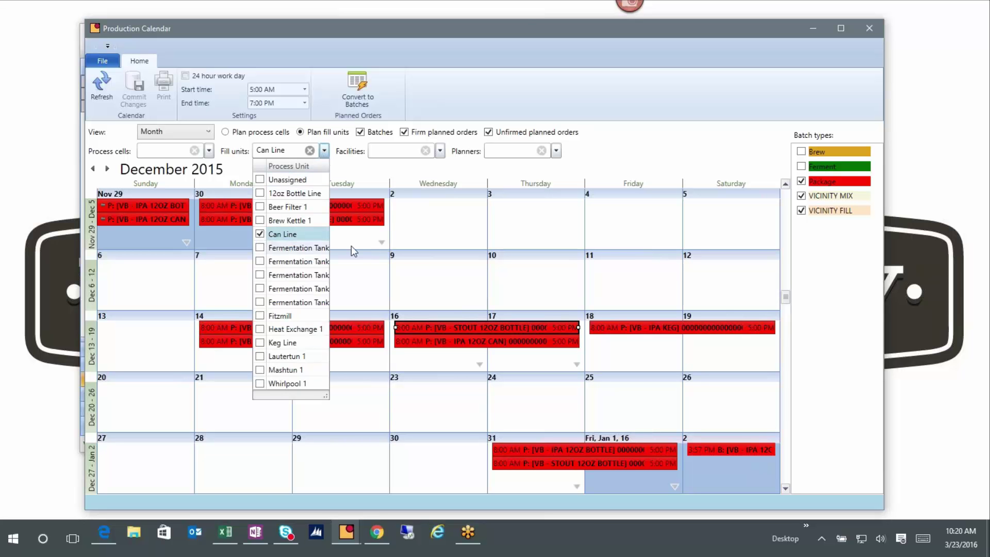
left_click(438, 229)
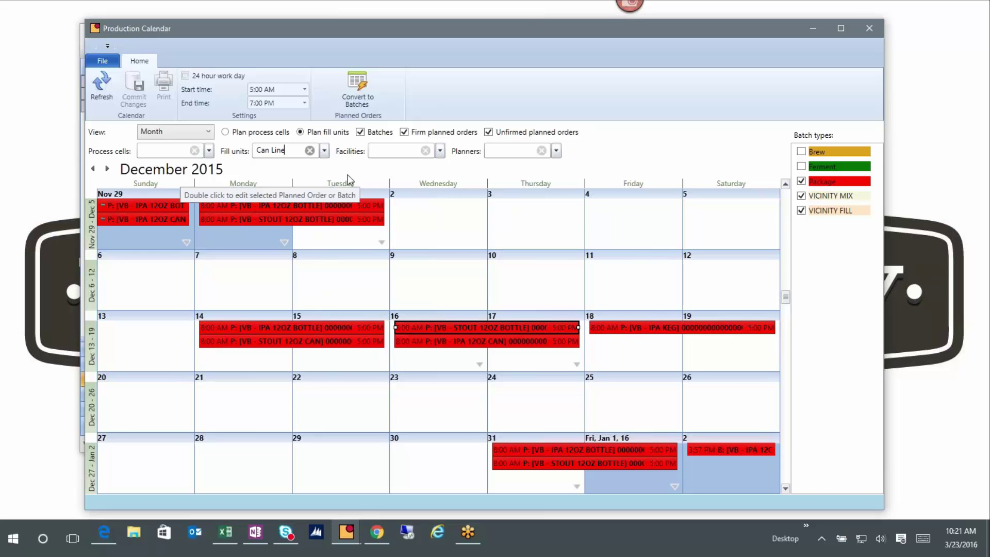
left_click(108, 98)
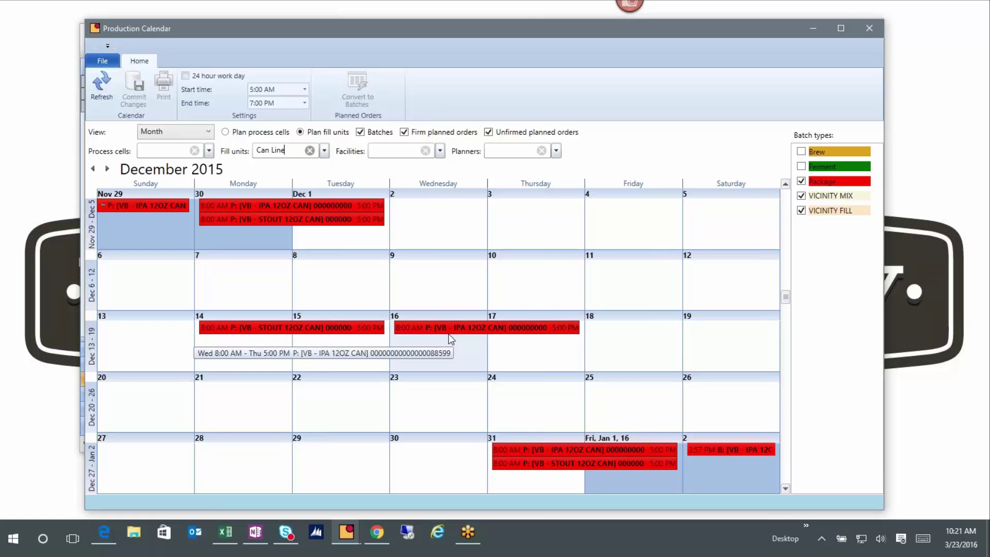
Step: Clear the Can Line fill-unit filter
left_click(324, 151)
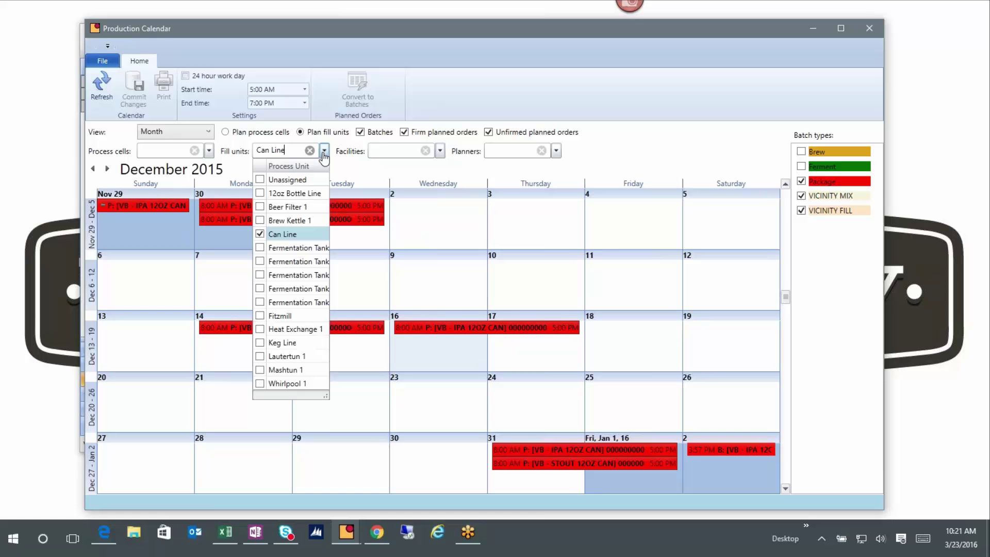
left_click(309, 151)
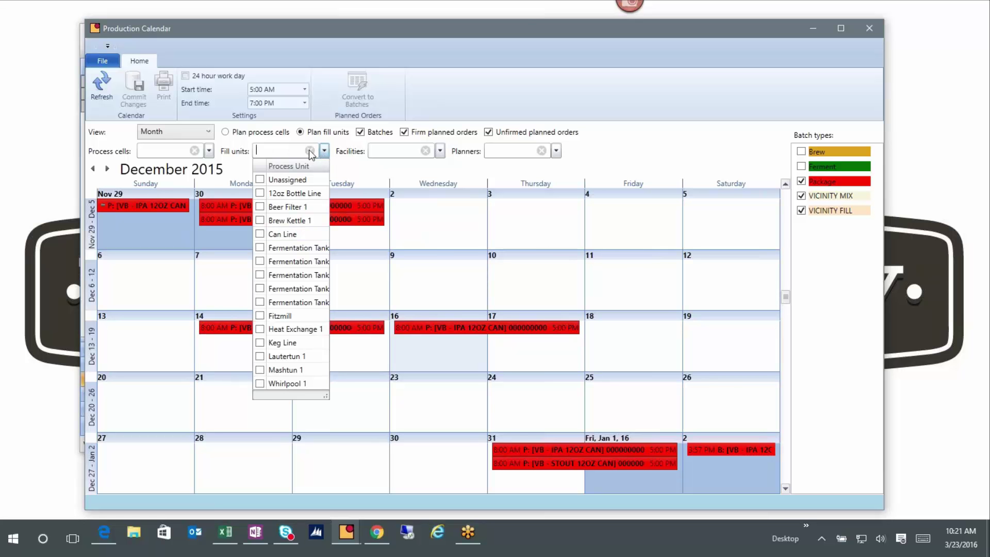
left_click(428, 206)
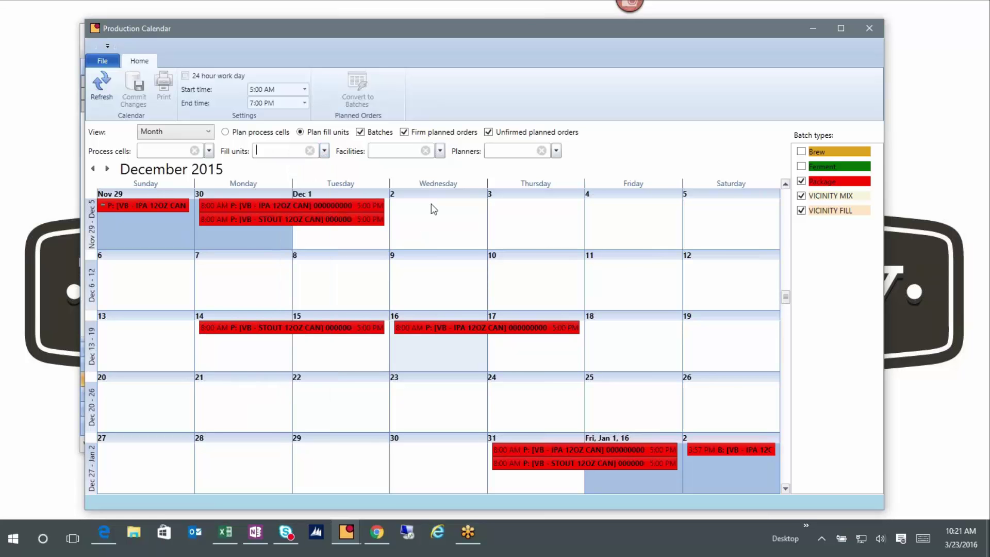
Step: Refresh, swap Package for Ferment batches, refresh again, and select the Nov 30 IPA Brite planned order
left_click(106, 94)
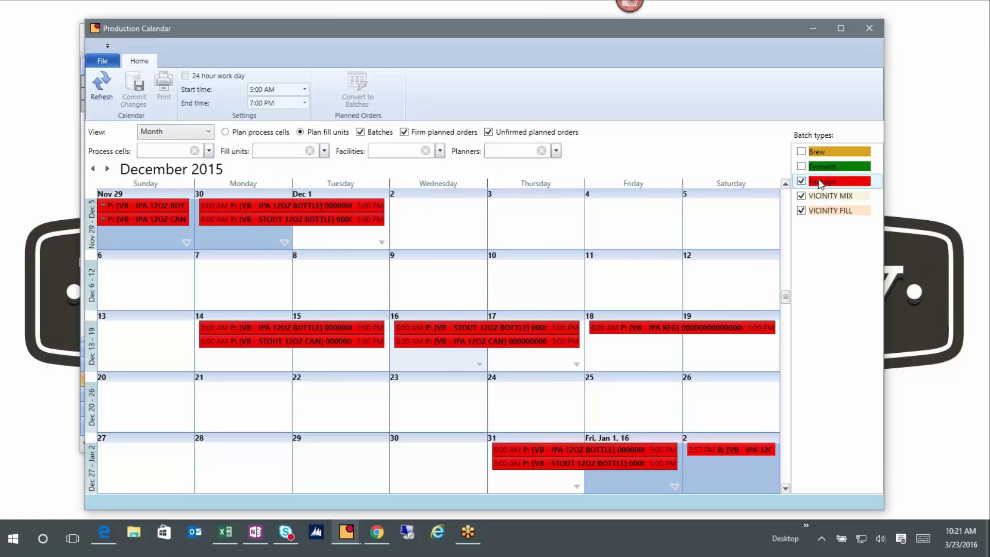
left_click(801, 166)
left_click(801, 181)
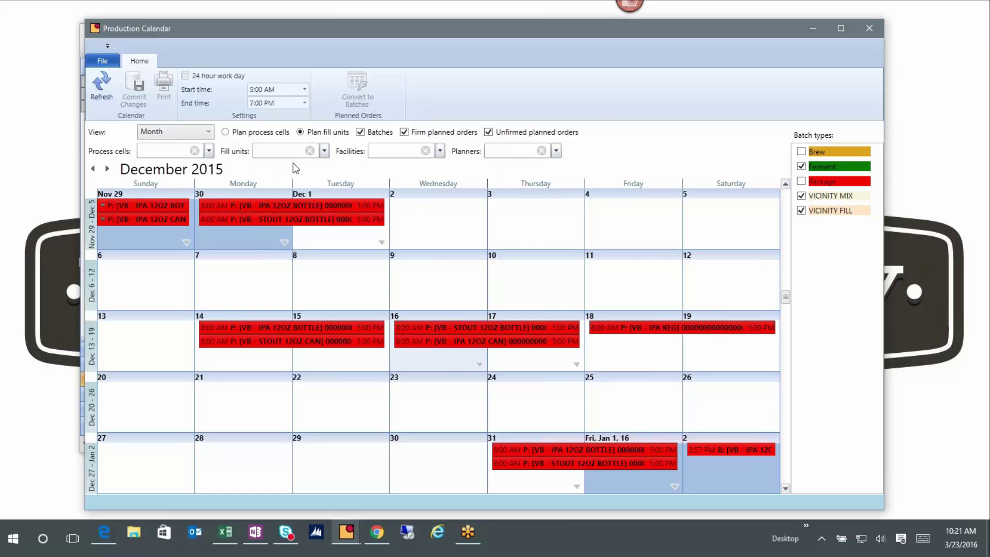
left_click(101, 84)
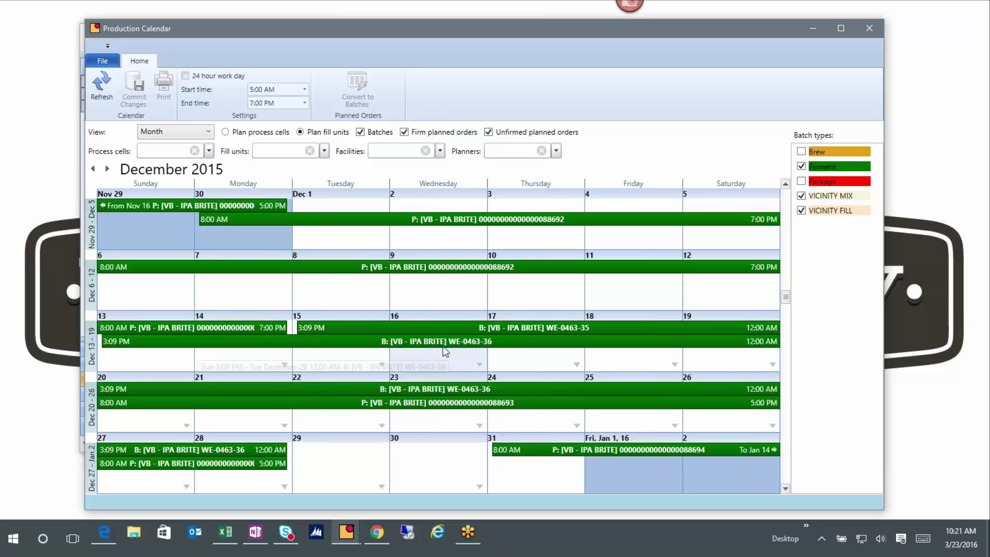
left_click(426, 222)
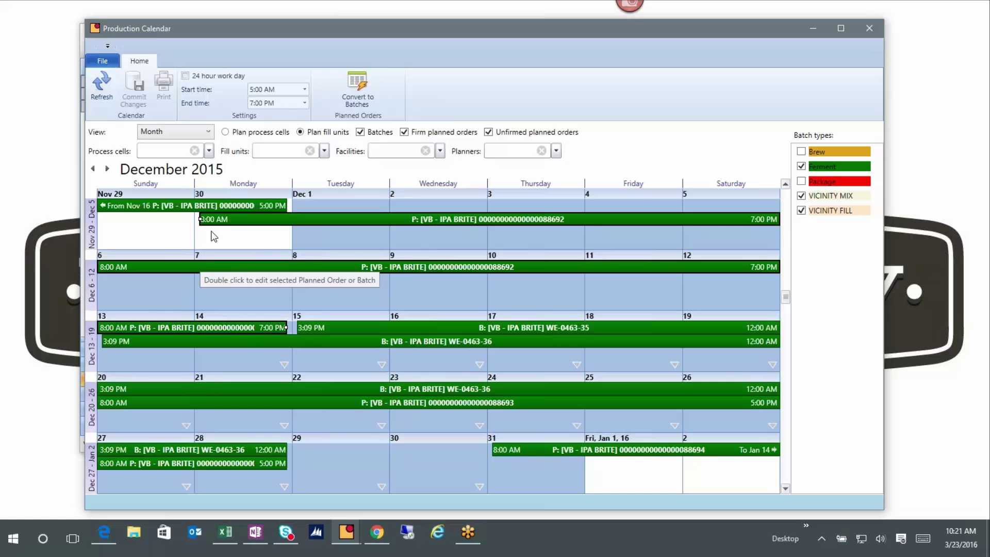
Step: Switch to Resource Week view, scroll to the Fermentation Tanks, and advance to December 13–19, 2015
left_click(160, 133)
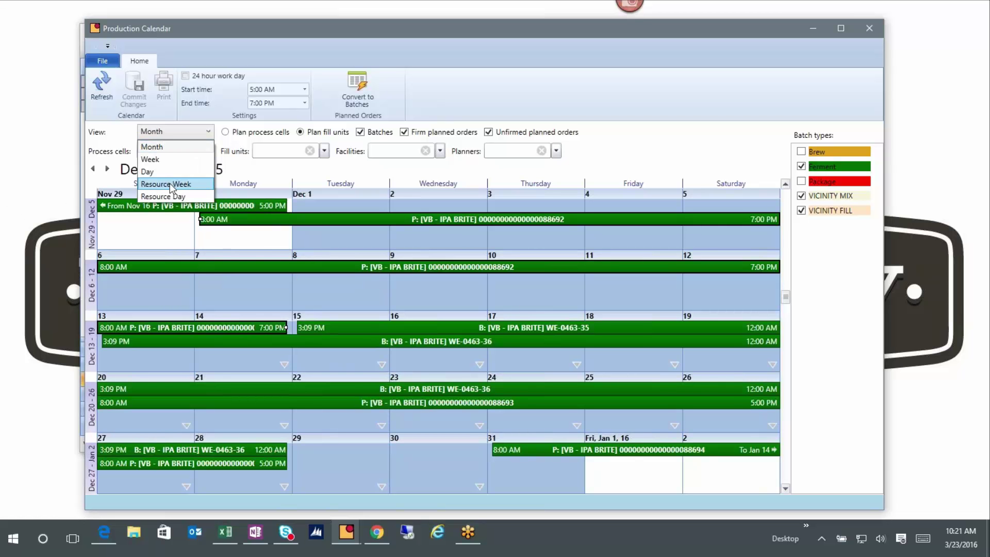
key("Escape")
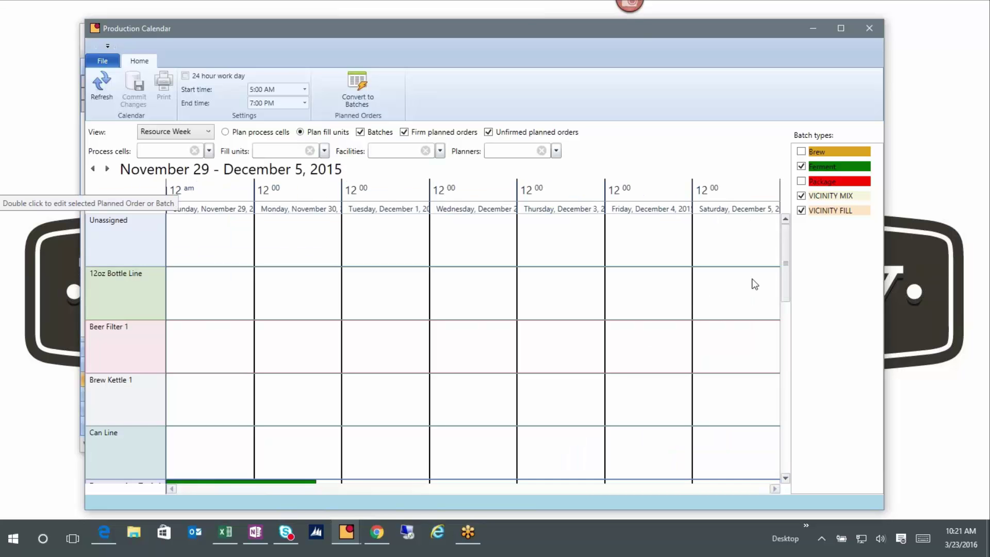
left_click_drag(788, 264, 779, 334)
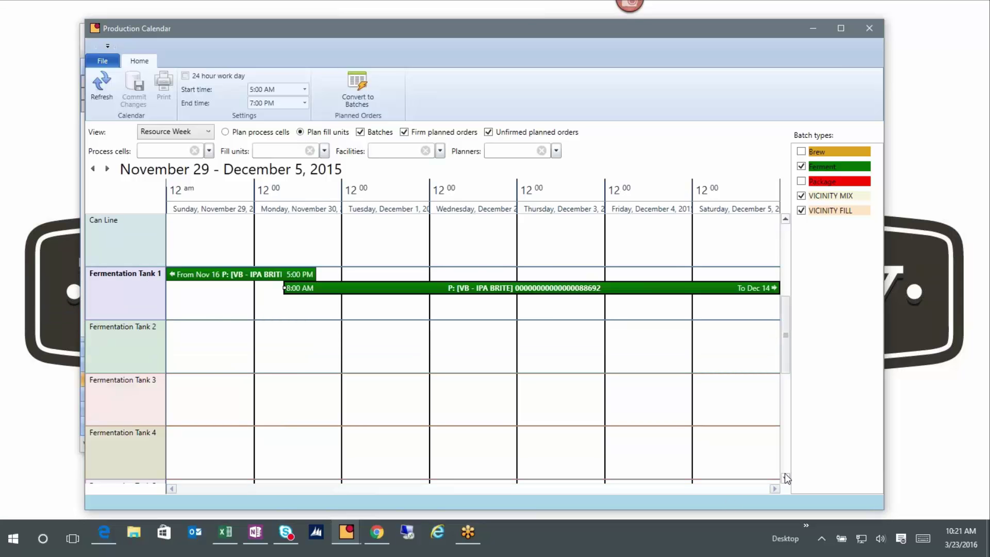
left_click(108, 168)
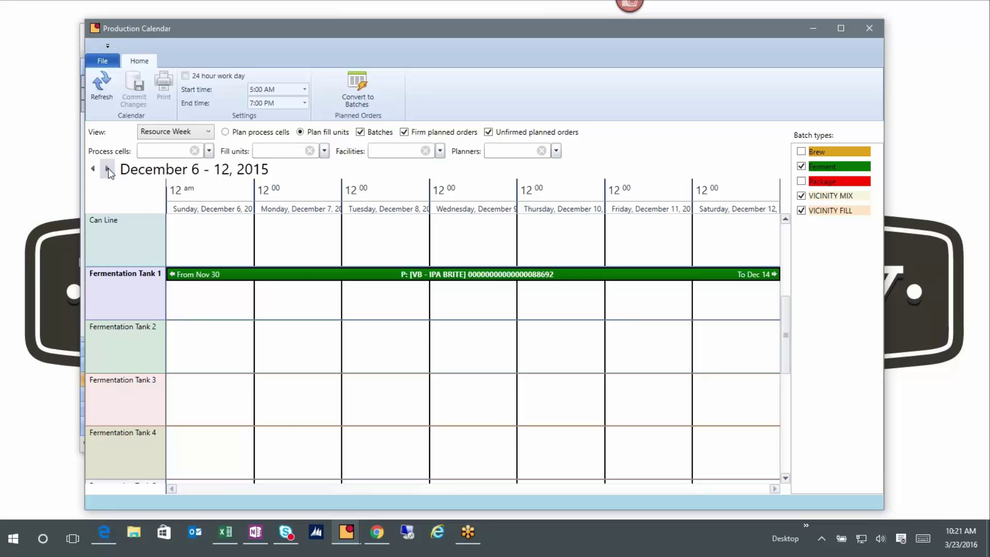
left_click(108, 168)
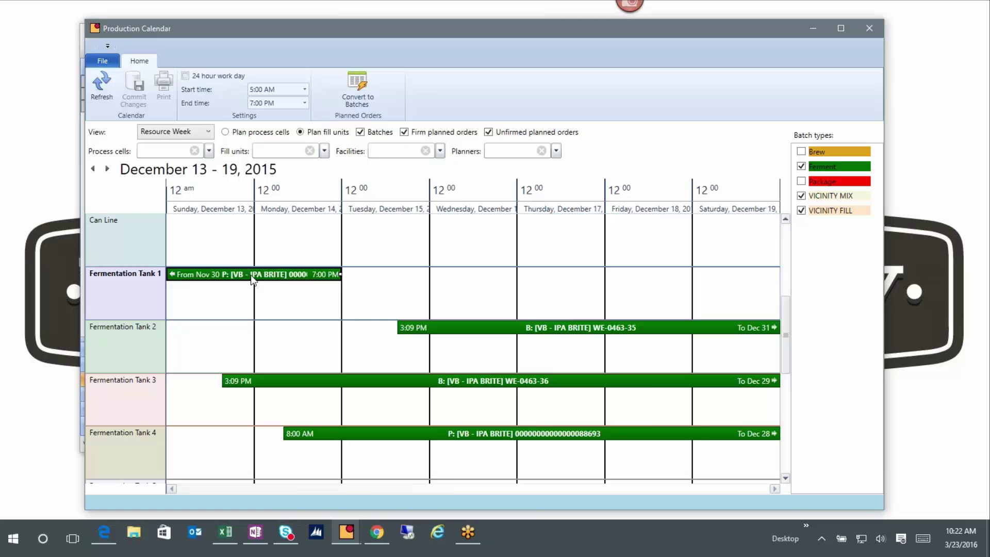
Step: Open the Tank 1 planned order and review its 11/30/2015 start and 12/14/2015 end dates
double_click(250, 274)
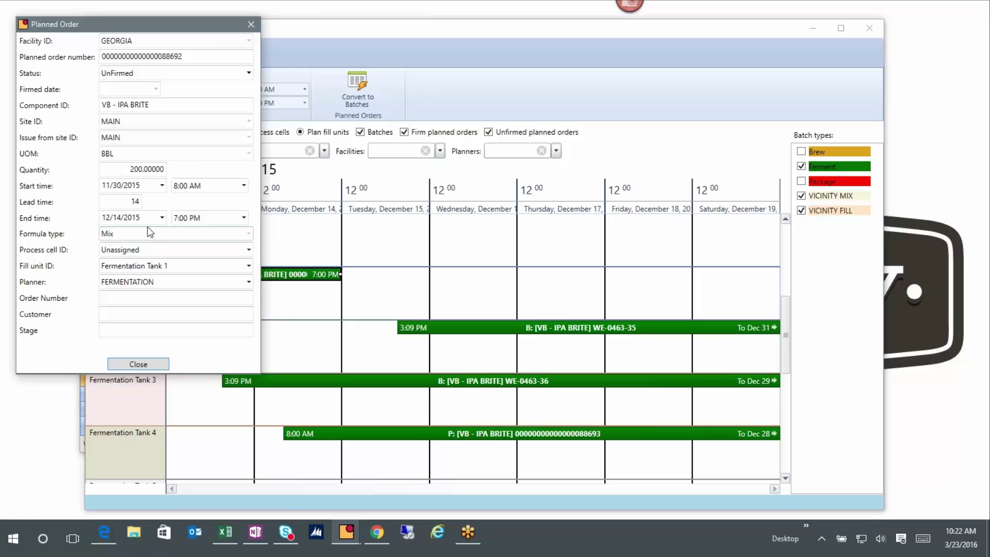
left_click(132, 218)
left_click(127, 187)
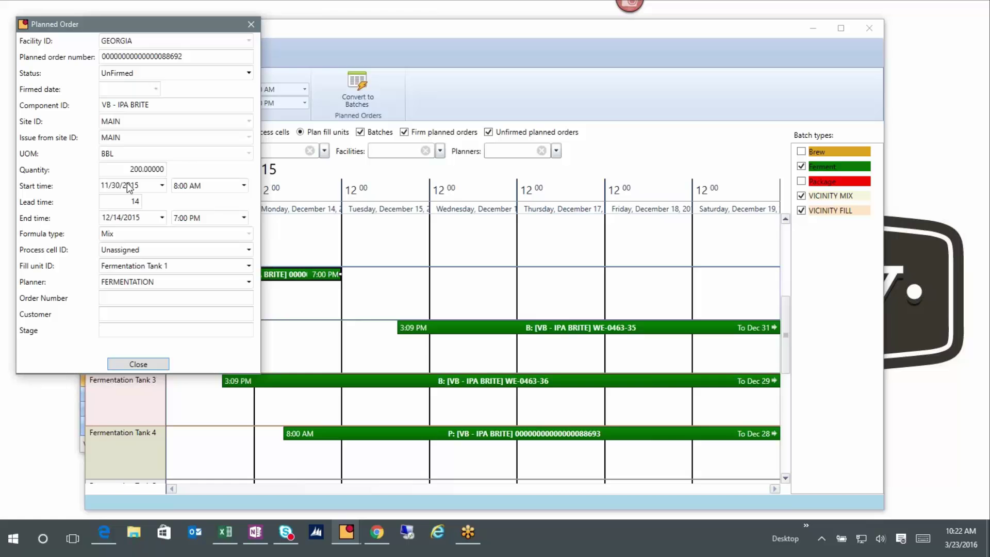